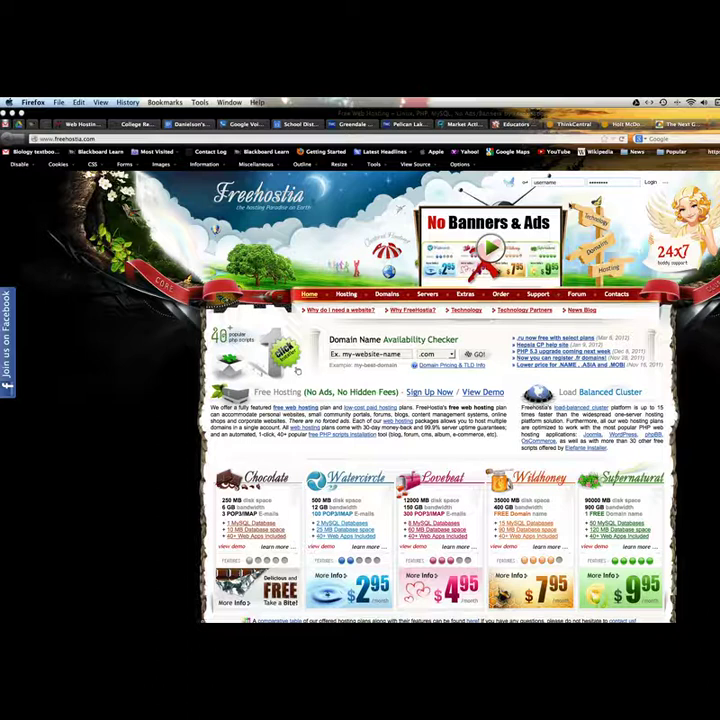
click(562, 182)
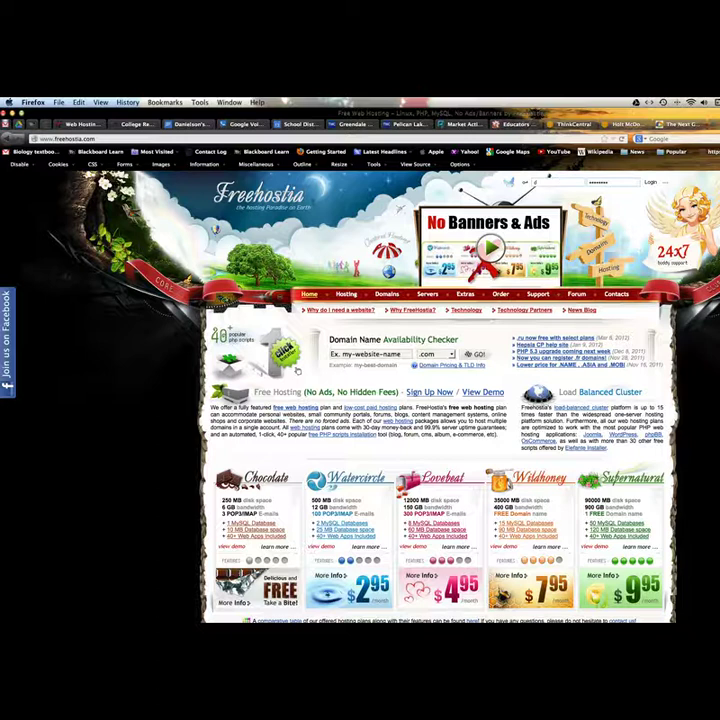
text(o)
text(n)
text(d)
text(93)
text(a)
text(ab)
Finish logging in and open File Manager on the empty dhardtea.we.bs domain folder.
key(Return)
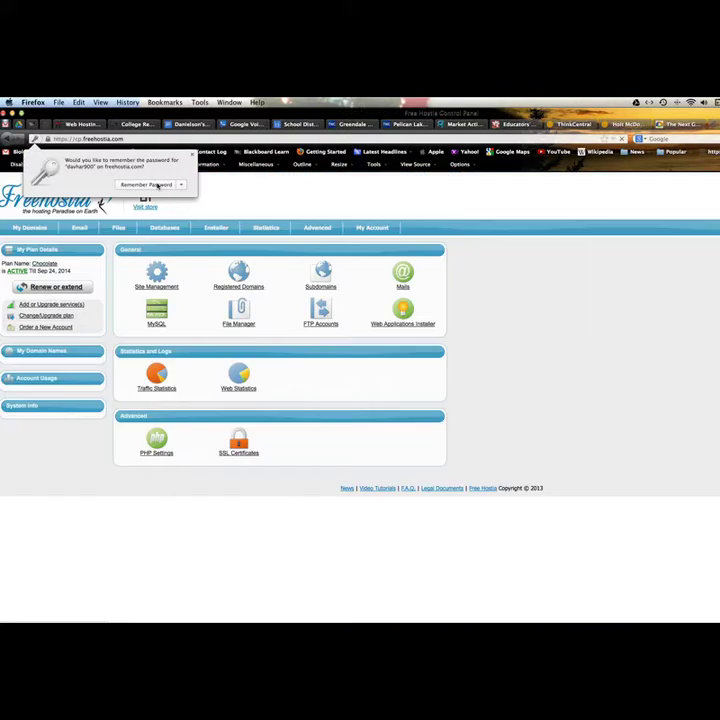
click(157, 186)
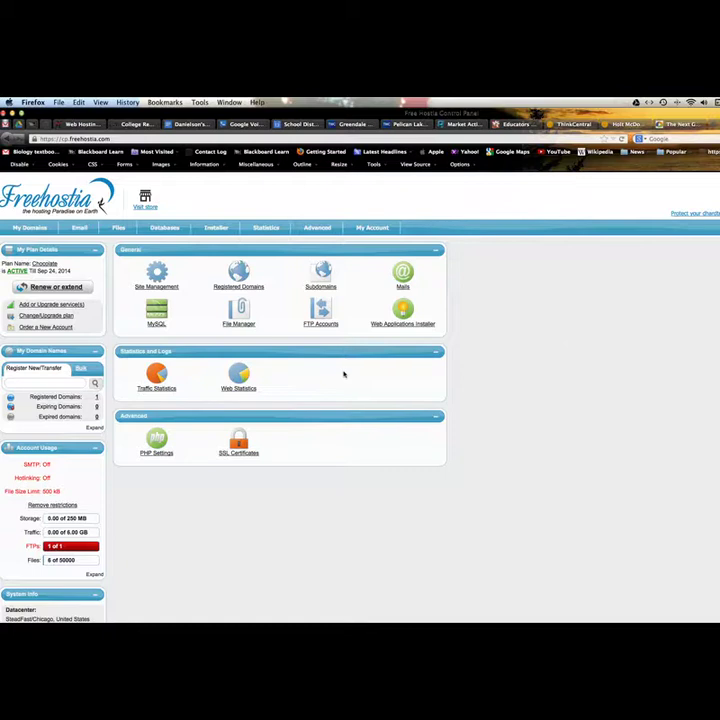
click(241, 320)
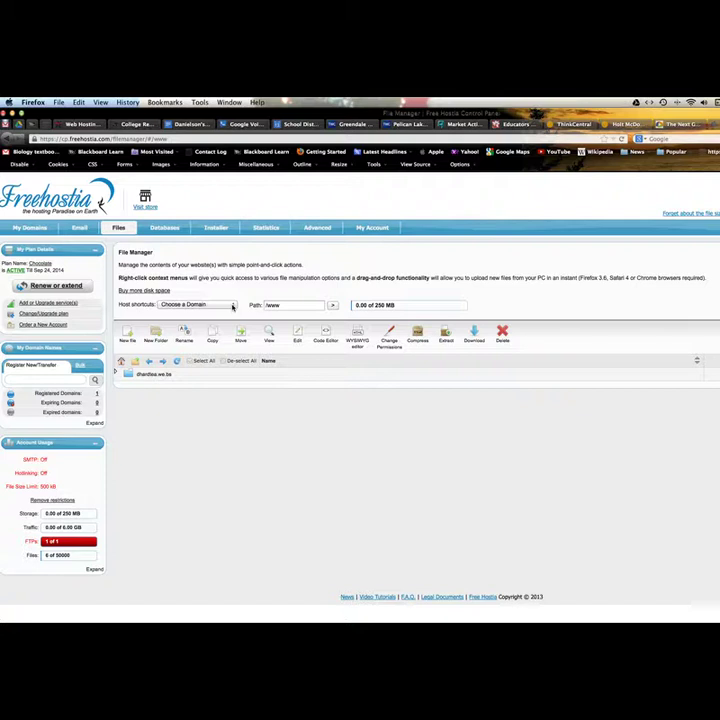
click(233, 305)
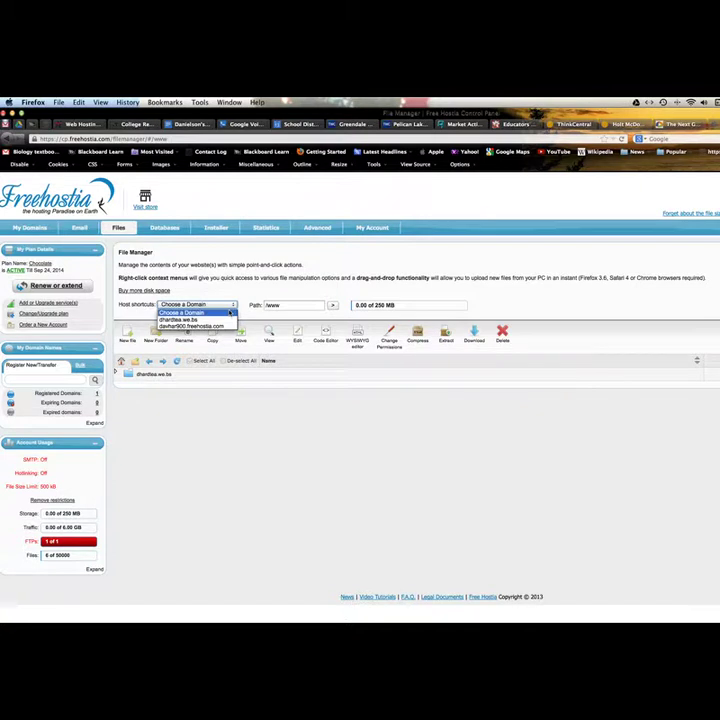
click(224, 320)
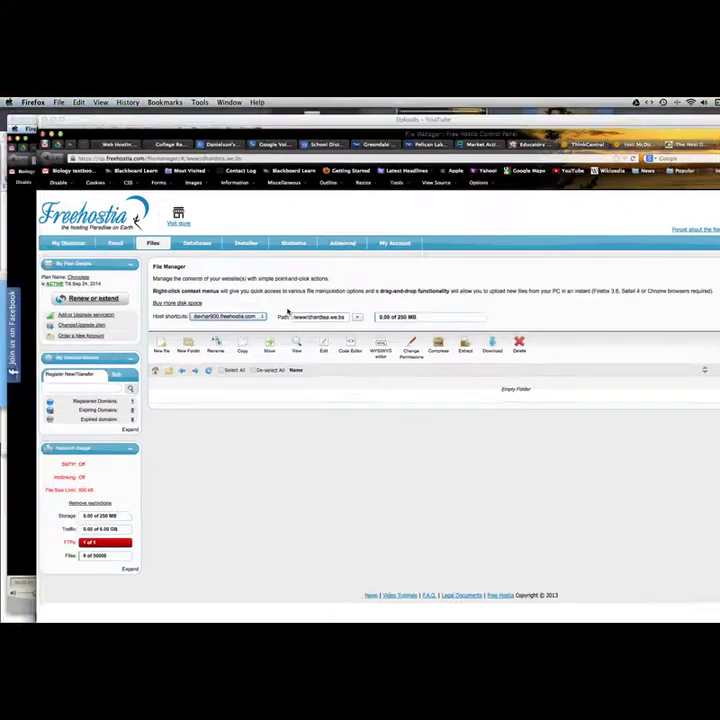
key(ctrl+Up)
key(Escape)
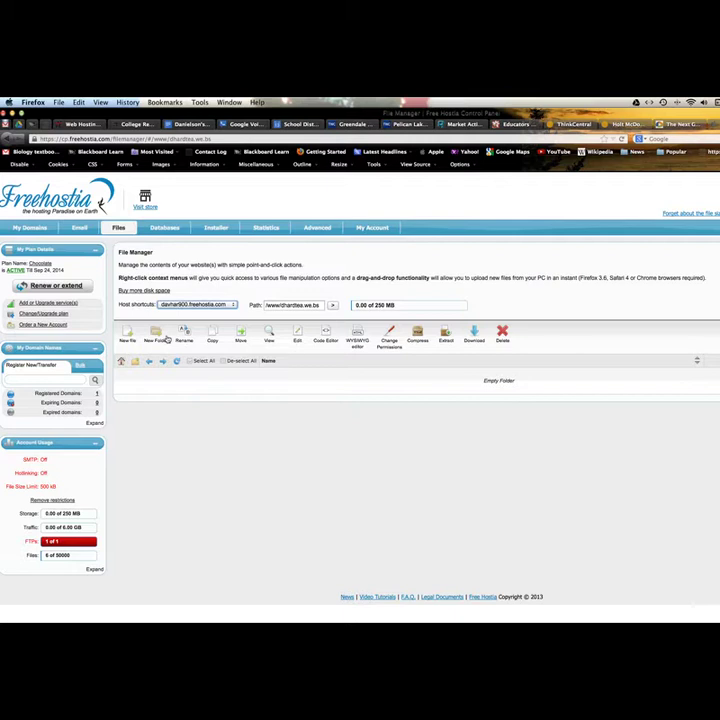
Create a folder named week1 inside the dhardtea.we.bs web folder.
click(163, 337)
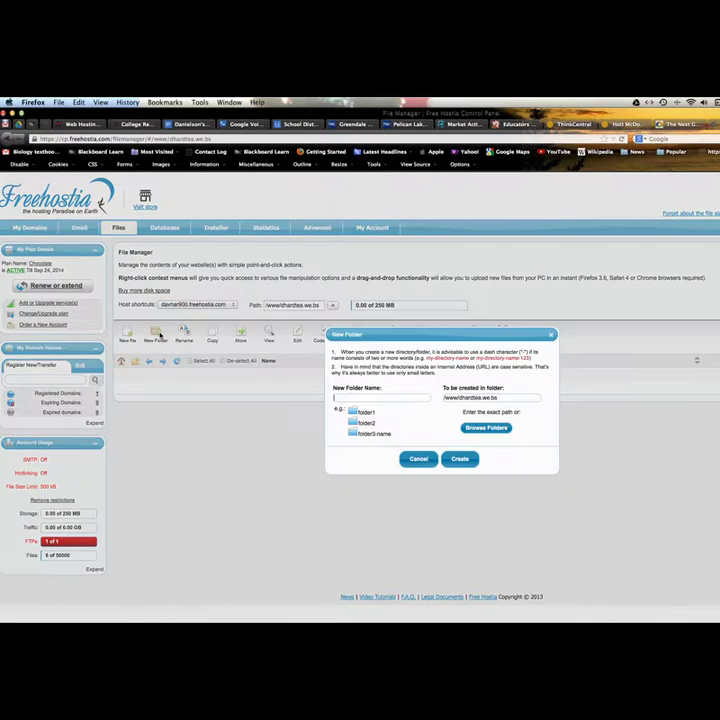
text(week)
text(1)
key(XF86AudioRaiseVolume)
click(483, 430)
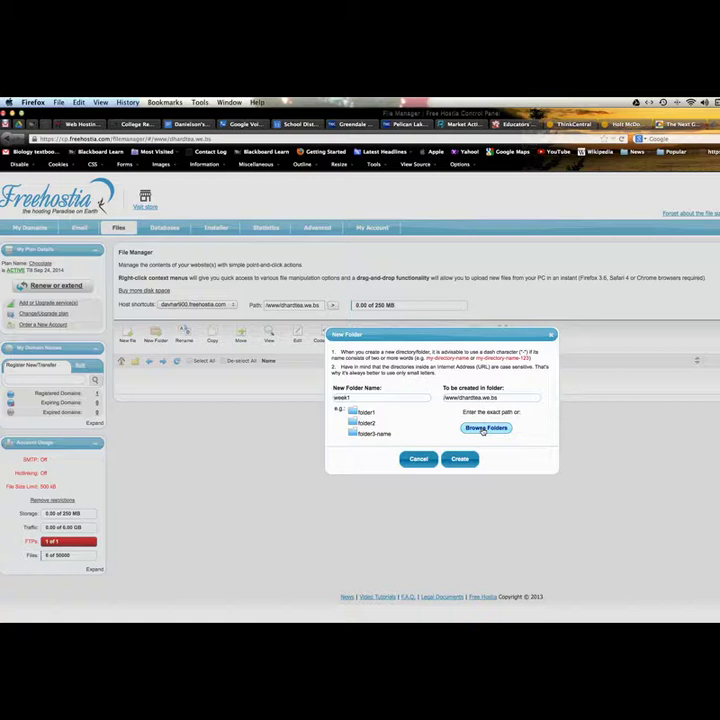
click(455, 460)
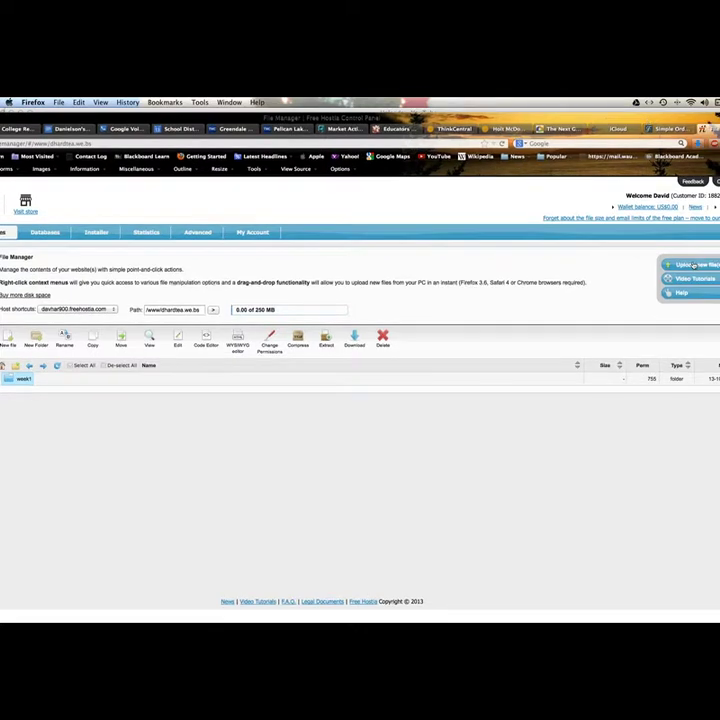
Upload index.html, harrytheh.jpg and bob.css from the Desktop freehtest folder into week1.
click(693, 266)
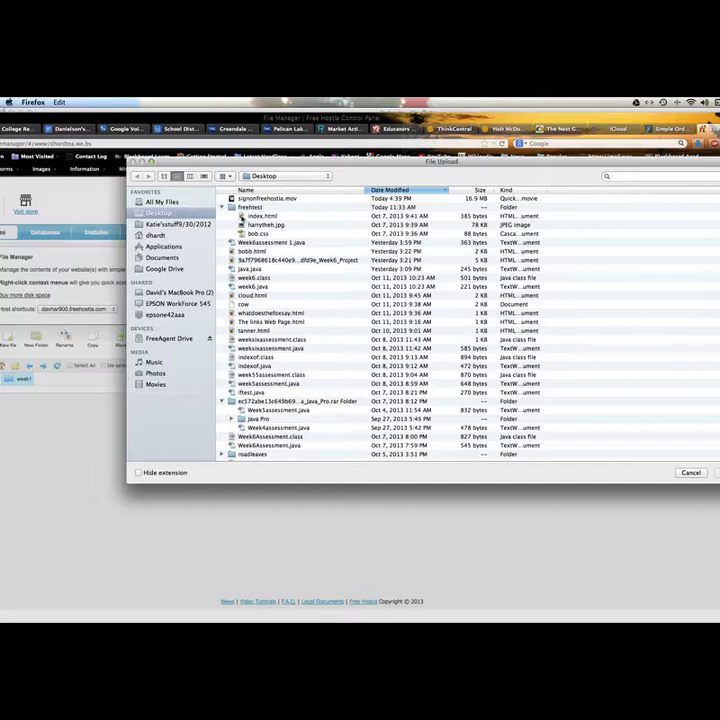
click(241, 217)
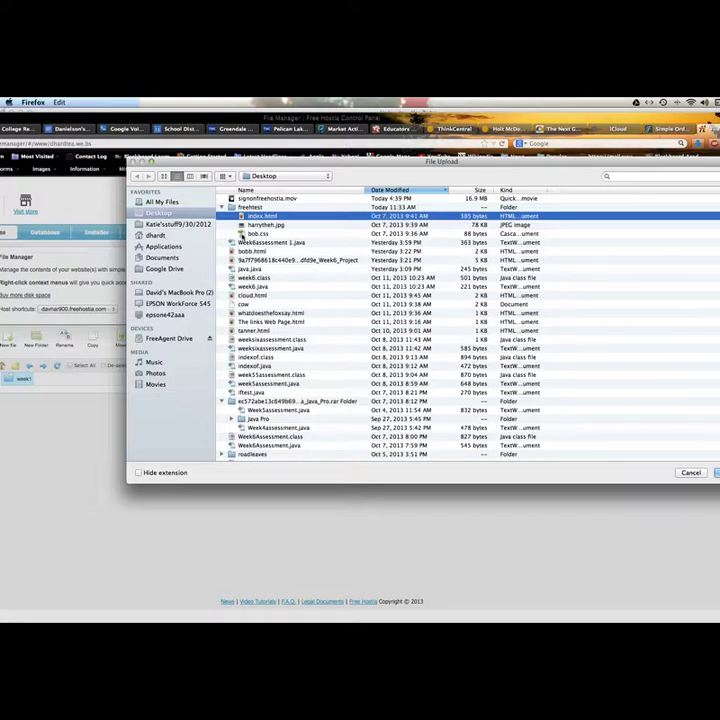
shift+click(241, 233)
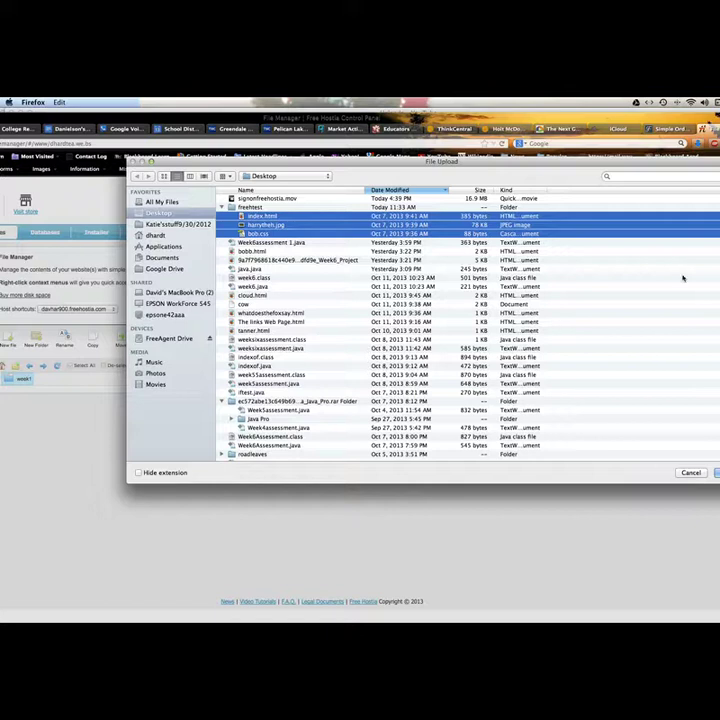
drag(685, 160, 663, 168)
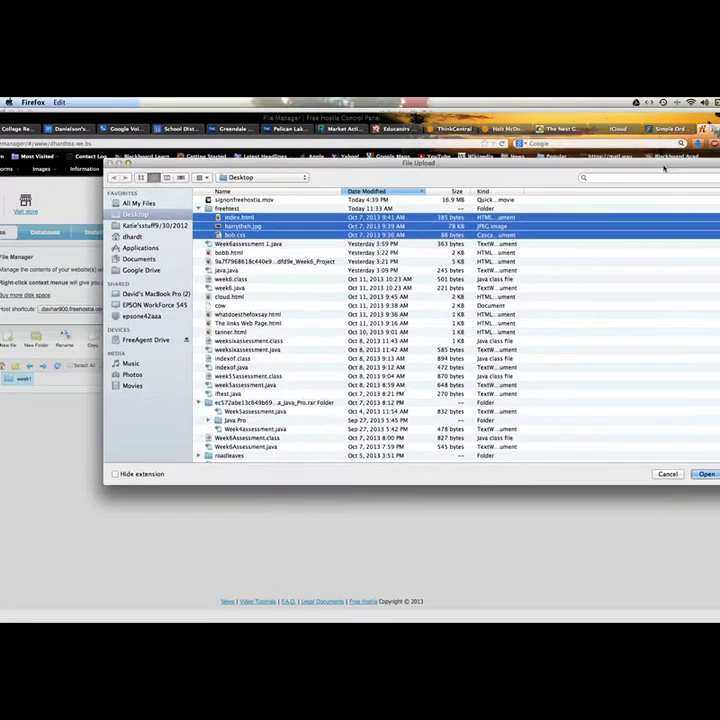
click(707, 474)
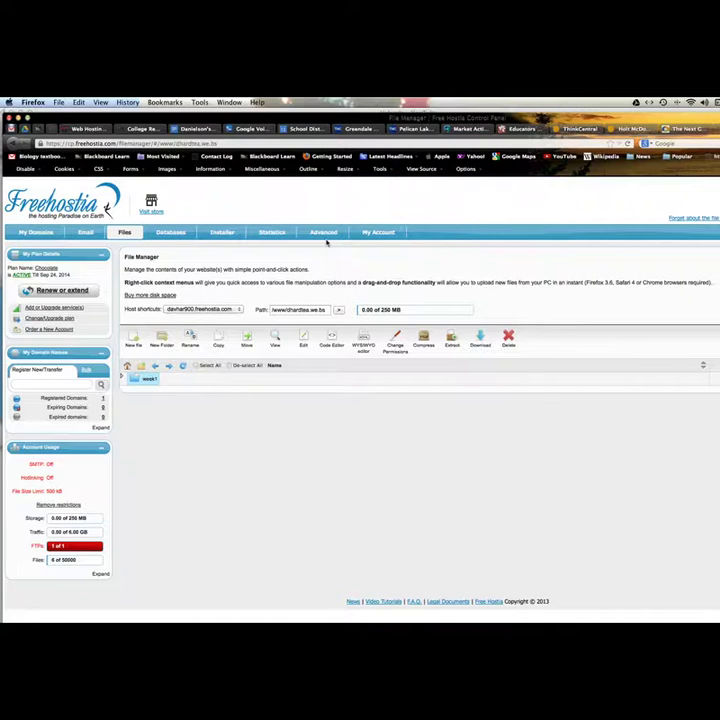
Expand the week1 folder to list bob.css, harrytheh.jpg and index.html.
click(123, 378)
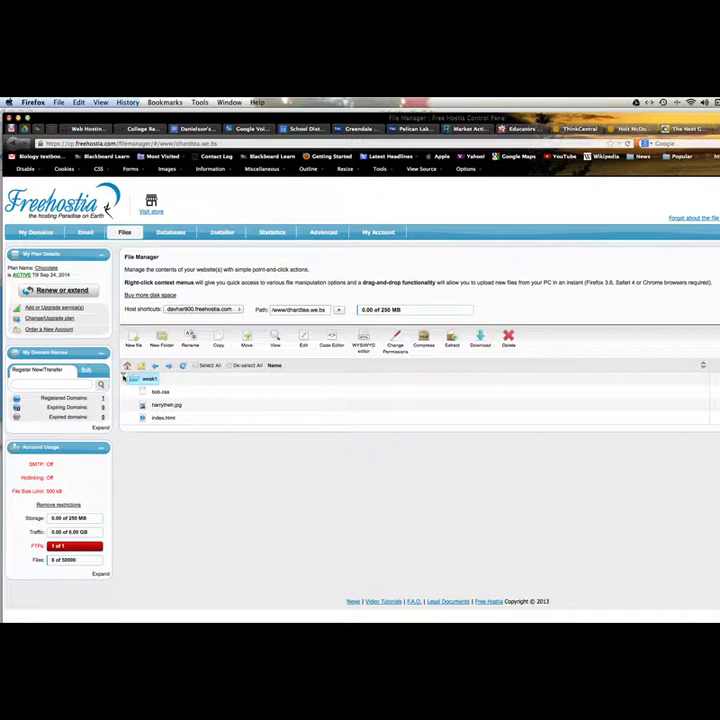
click(123, 377)
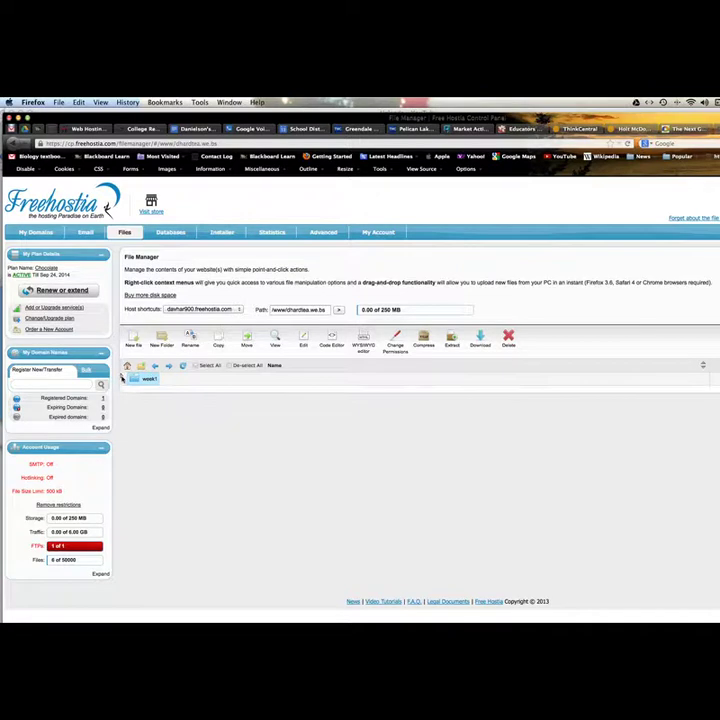
click(123, 378)
click(140, 380)
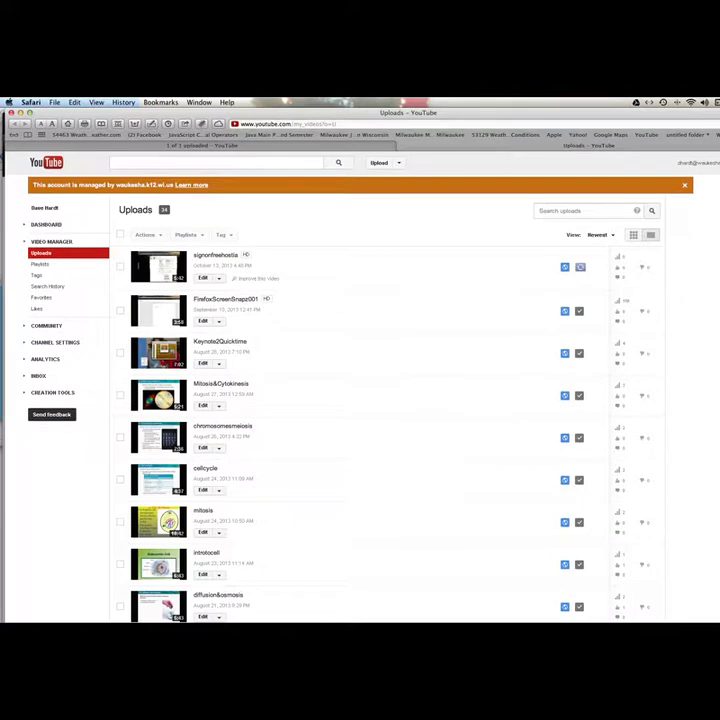
scroll(430, 162, down, 1)
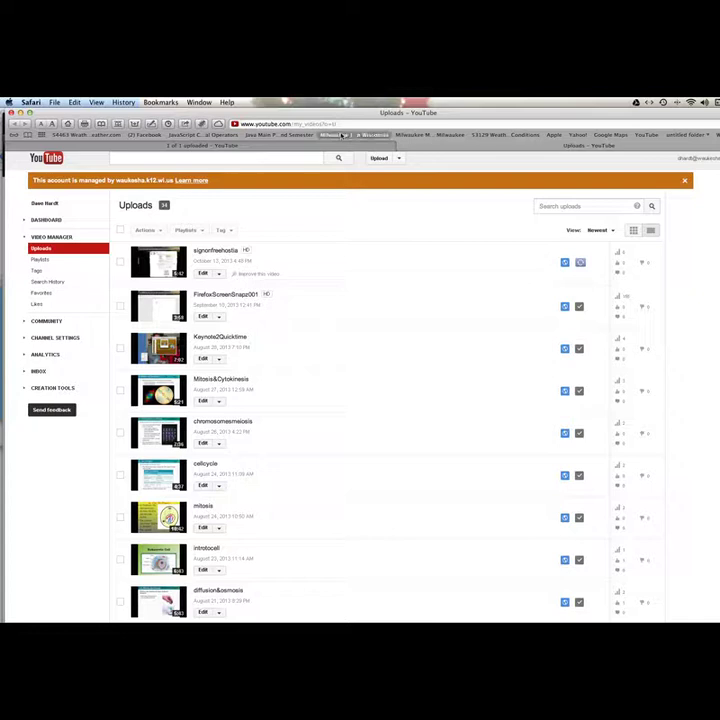
click(241, 123)
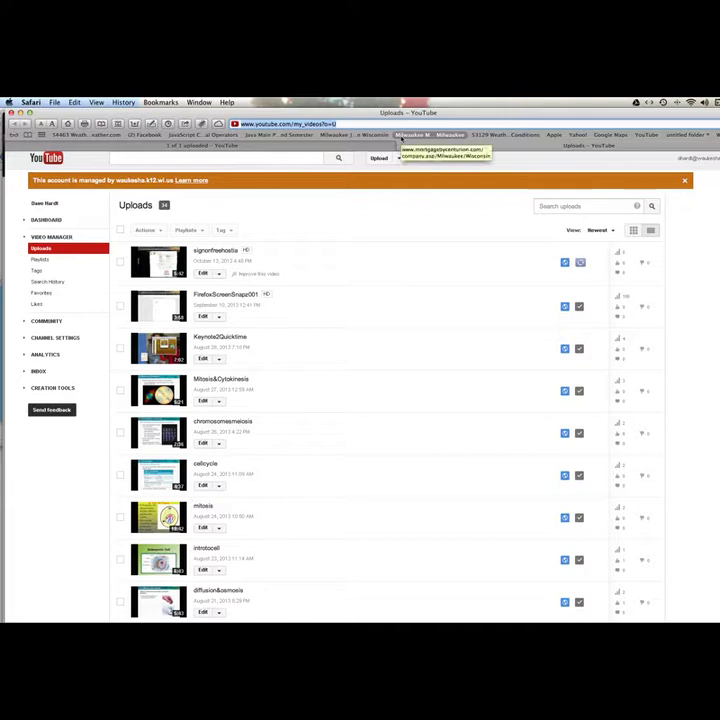
text(http://www.dhardtea.we.bs/week1/index.html)
key(Return)
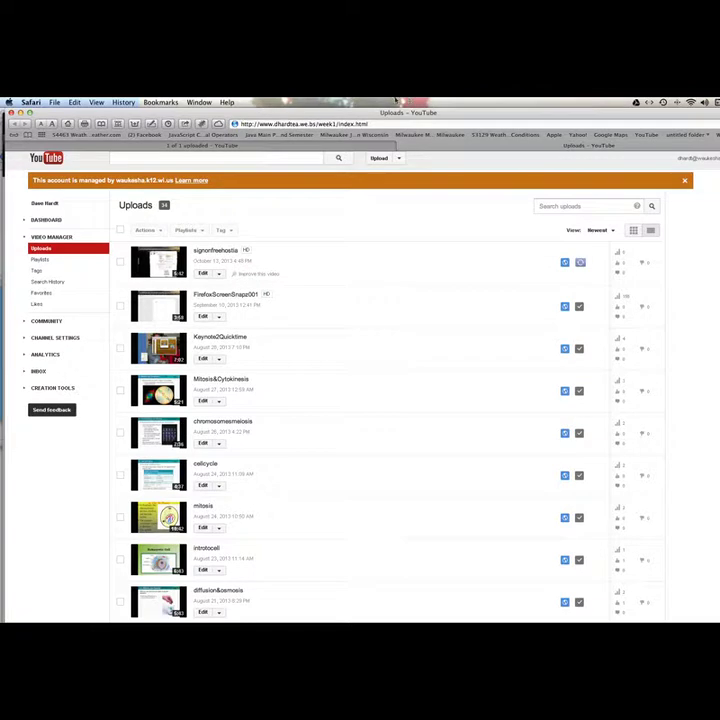
Load the week1 page showing the 'lets try again' heading and heron photo on red.
click(338, 124)
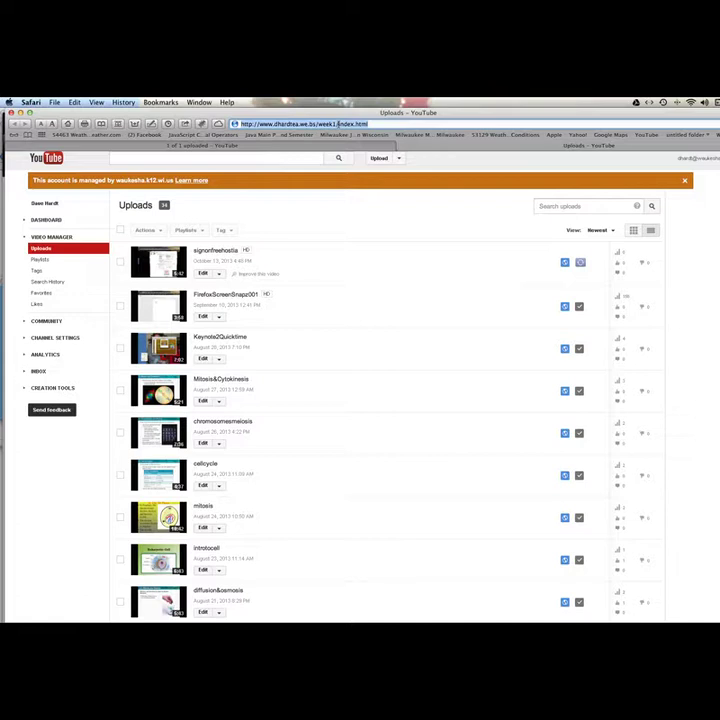
key(Return)
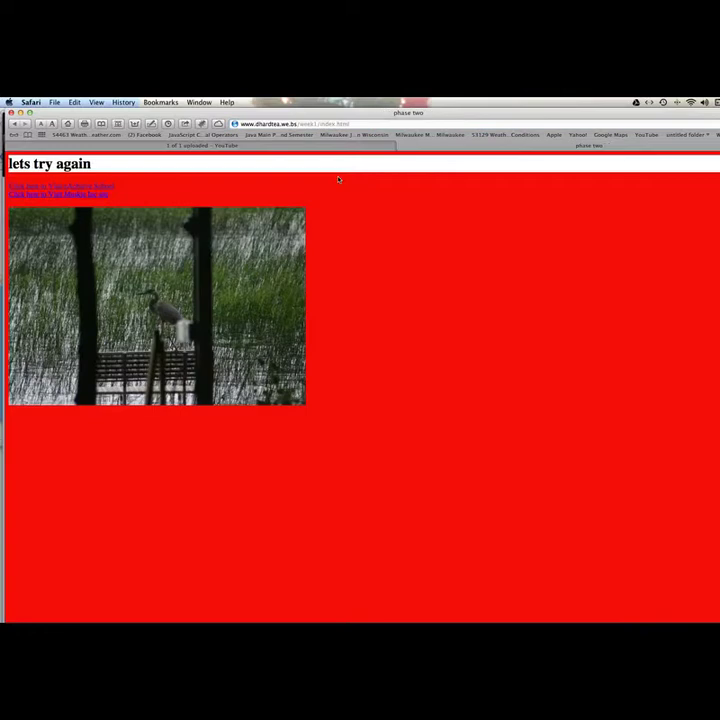